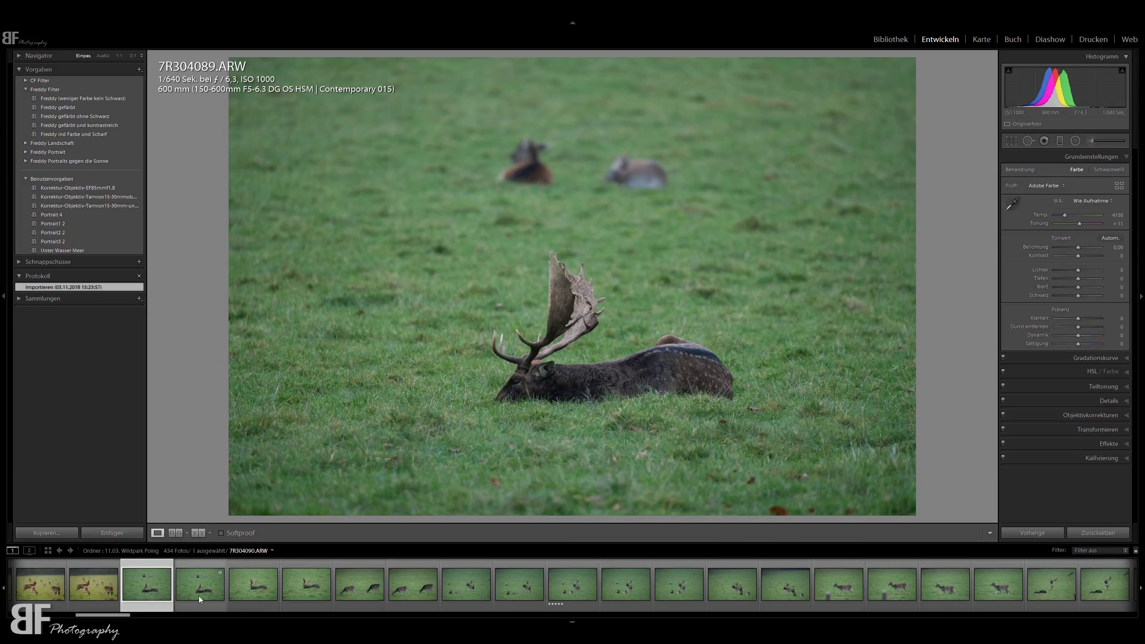
Open the fourth deer photo from the Wildpark filmstrip in Develop
{"action": "left_click", "coordinate": [200, 584]}
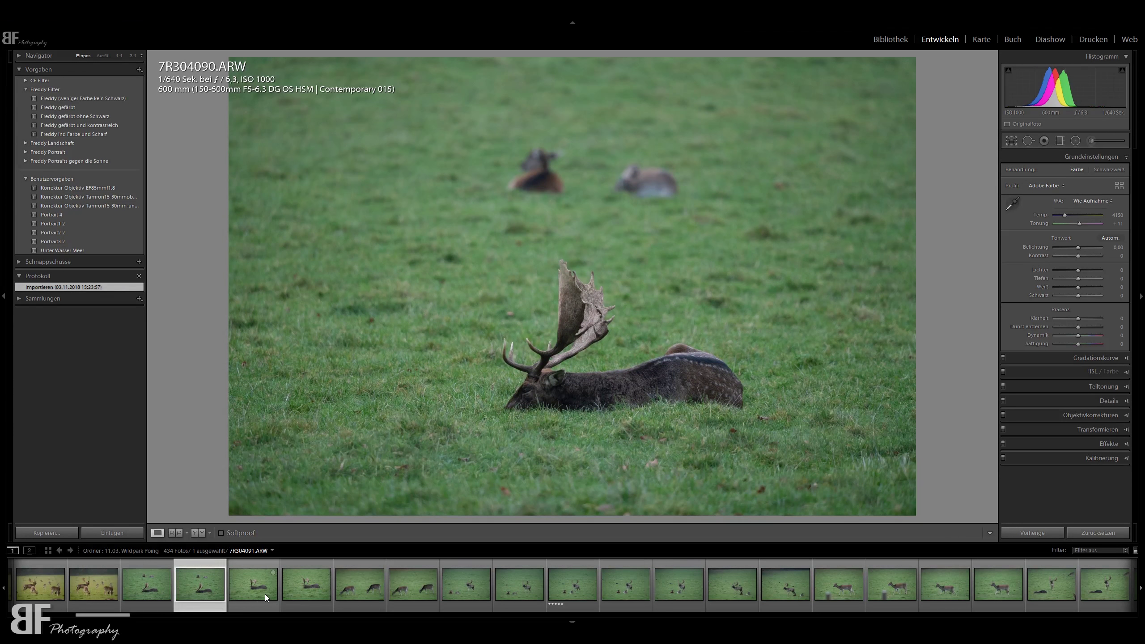
Move to the next deer photo, then open the standing stag and zoom 1:1 on its head
{"action": "left_click", "coordinate": [266, 597]}
{"action": "left_click", "coordinate": [573, 584]}
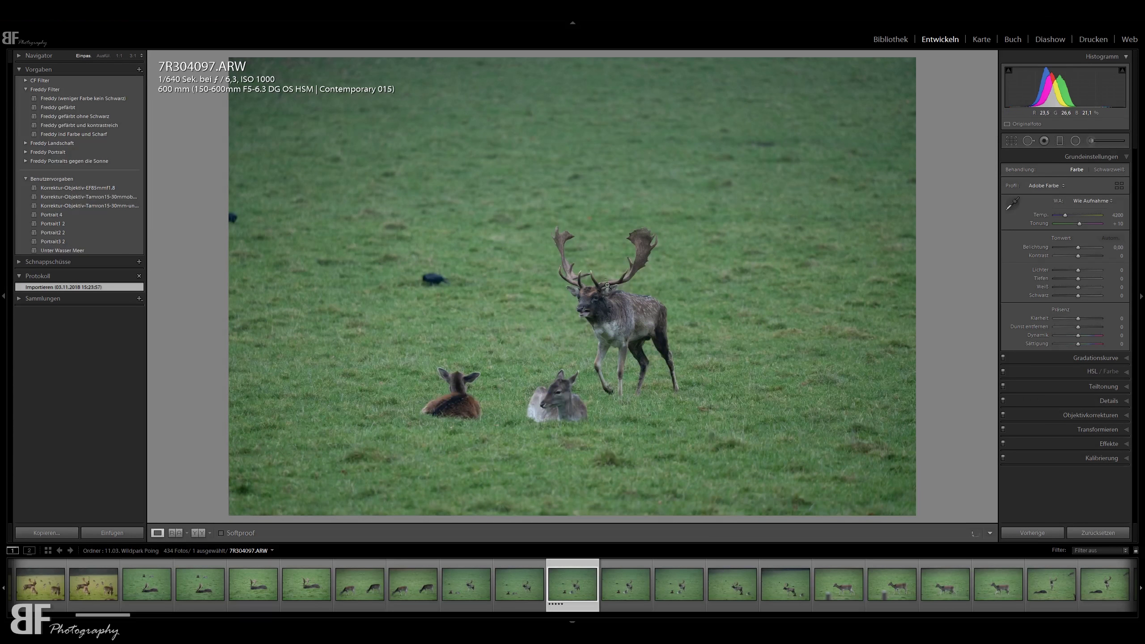
{"action": "left_click", "coordinate": [586, 293]}
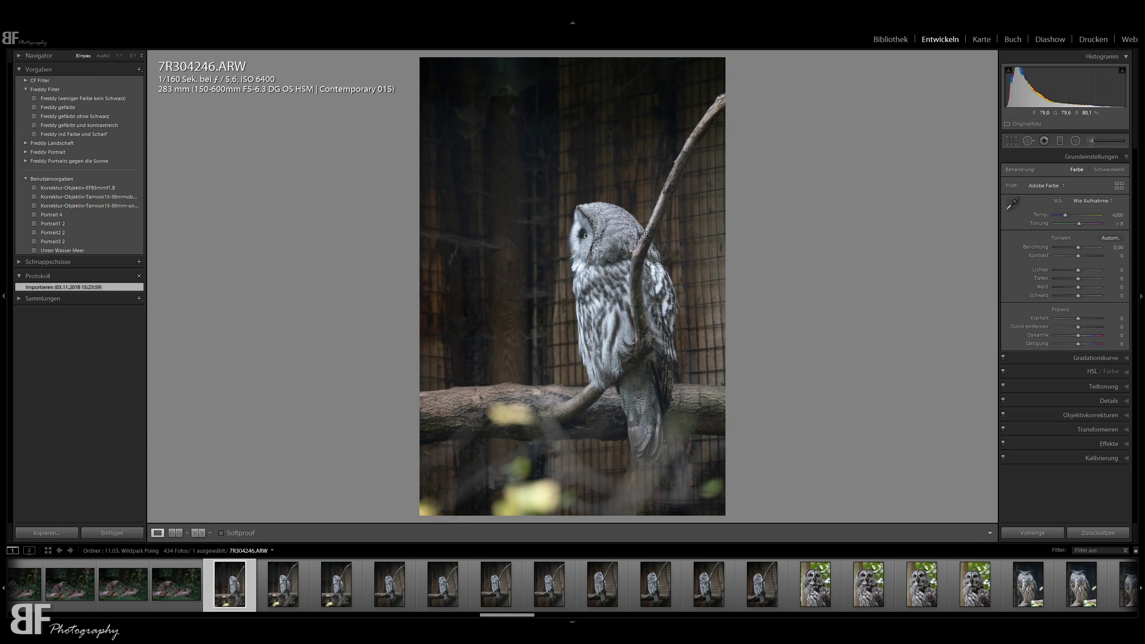
Pass snowy owls 7R304272 and 7R304271, then open mouflon ram 7R304277 and rate it five stars
{"action": "left_click", "coordinate": [655, 584]}
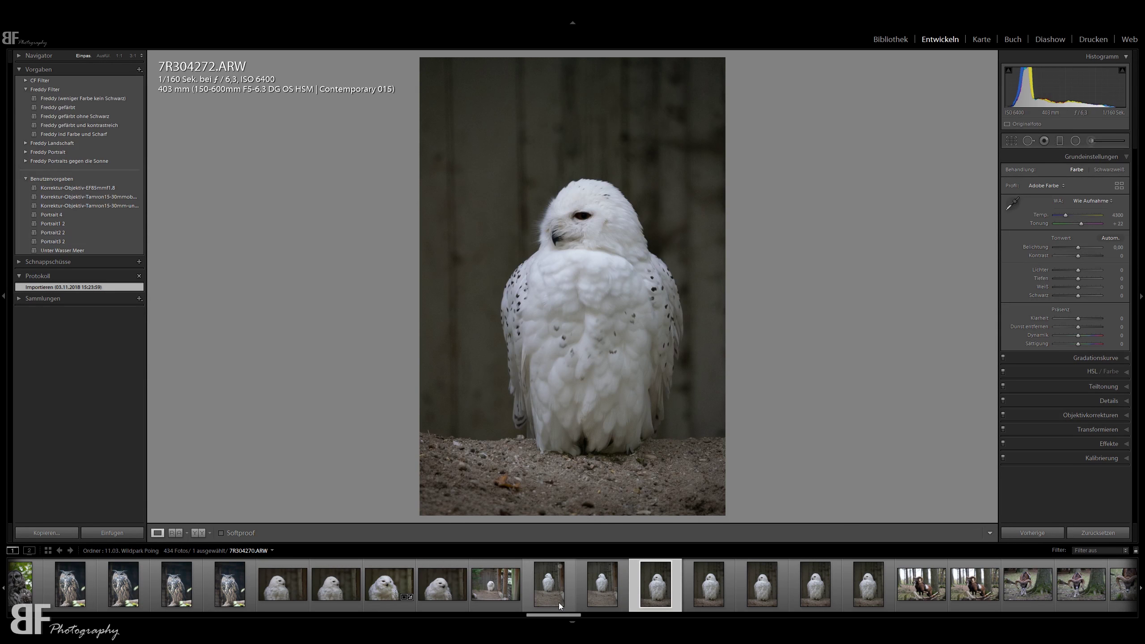
{"action": "left_click", "coordinate": [587, 599]}
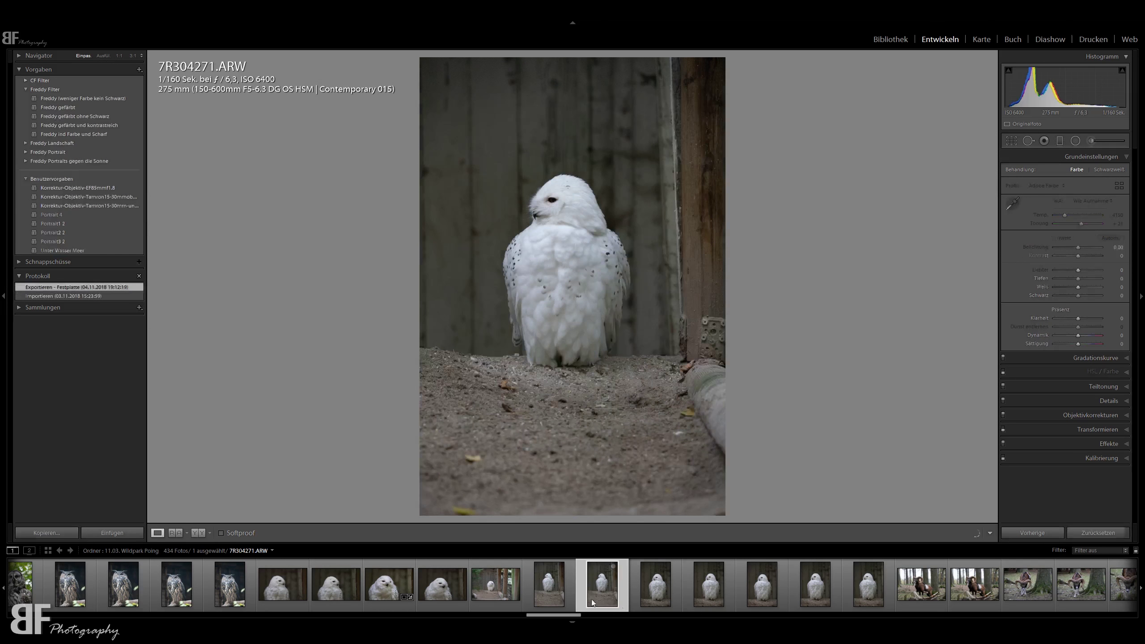
{"action": "left_click", "coordinate": [904, 604]}
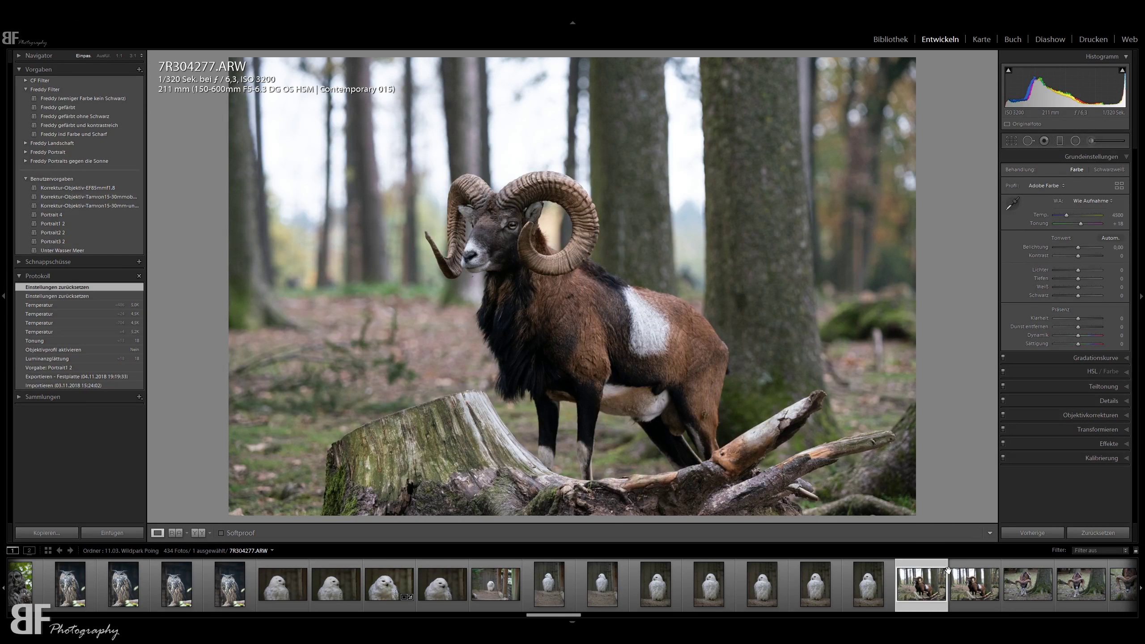
{"action": "key", "text": "5"}
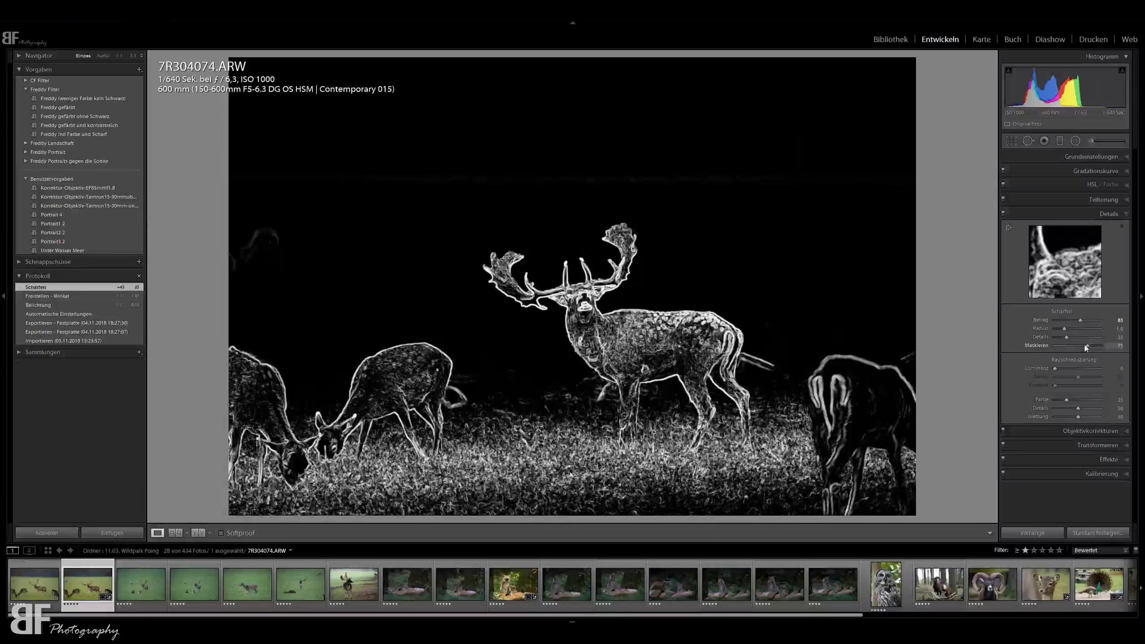
Preview the sharpening mask and raise Masking from 54 to 70
{"action": "left_click_drag", "start_coordinate": [1084, 344], "coordinate": [1080, 347]}
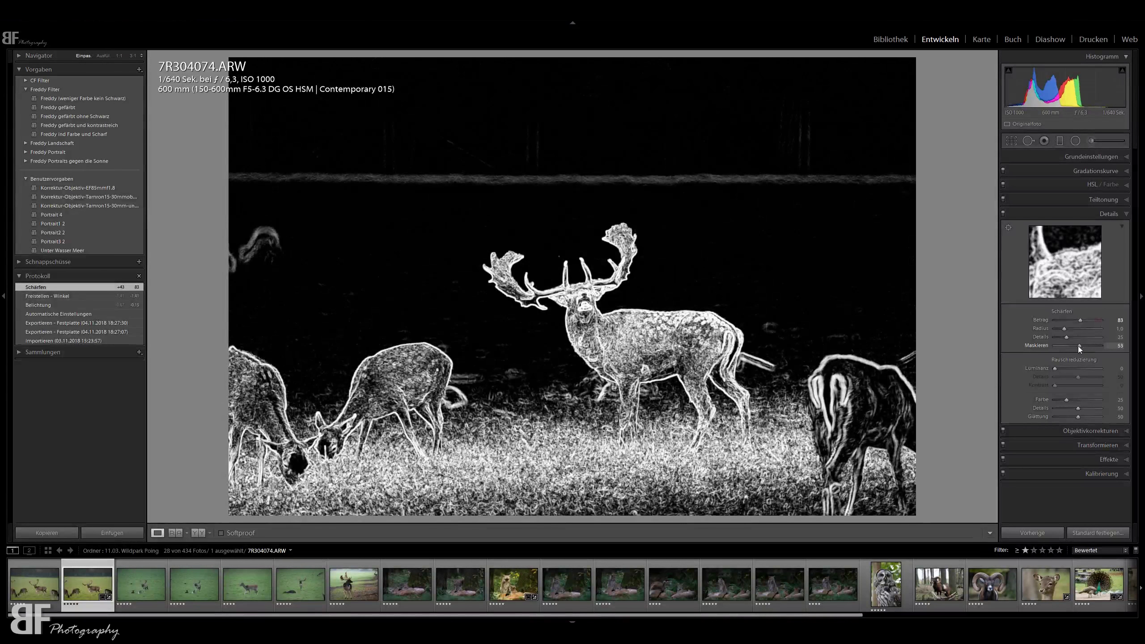
{"action": "left_click_drag", "start_coordinate": [1078, 345], "coordinate": [1087, 345]}
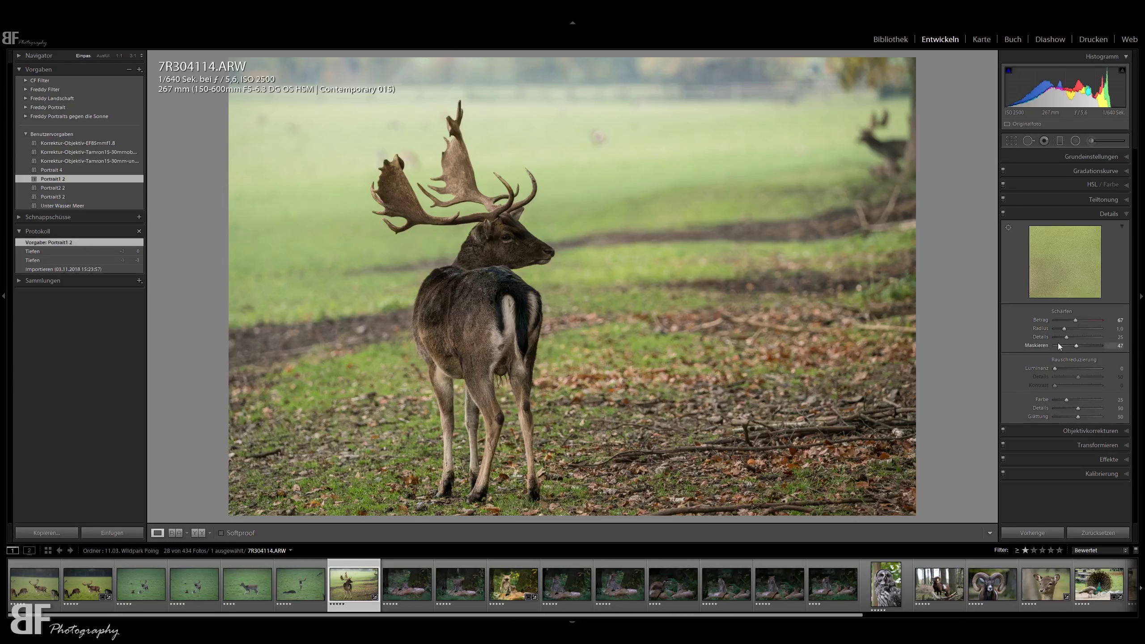
Raise the stag photo's Luminance noise reduction to 14
{"action": "left_click_drag", "start_coordinate": [1055, 369], "coordinate": [1062, 368]}
{"action": "left_click", "coordinate": [1090, 431]}
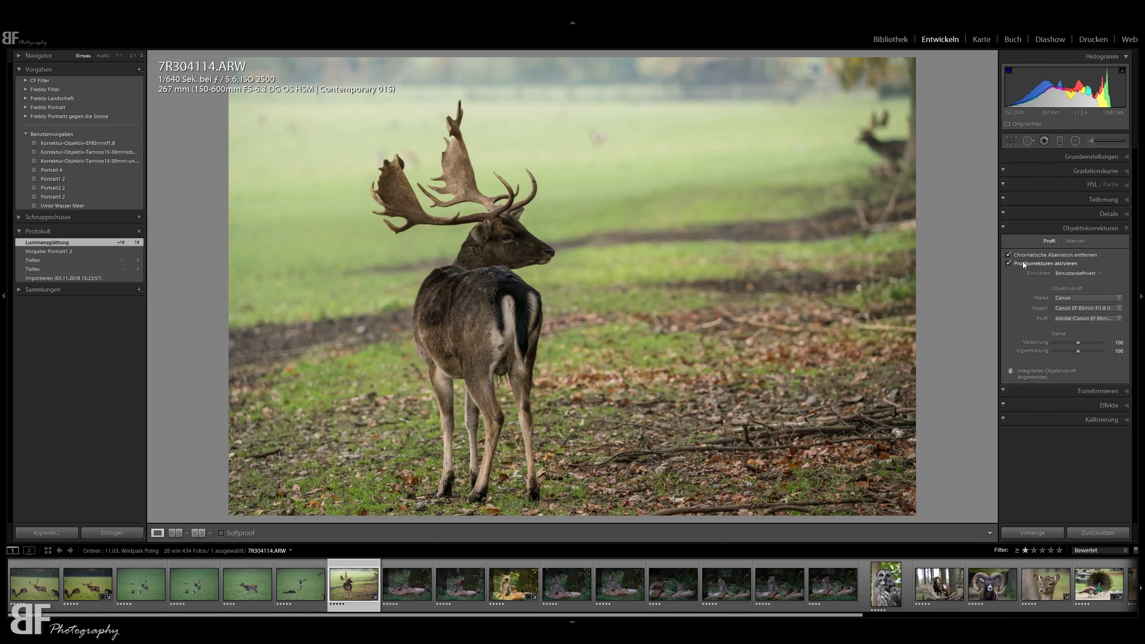
Disable Enable Profile Corrections and expand the Basic panel
{"action": "left_click", "coordinate": [1023, 263]}
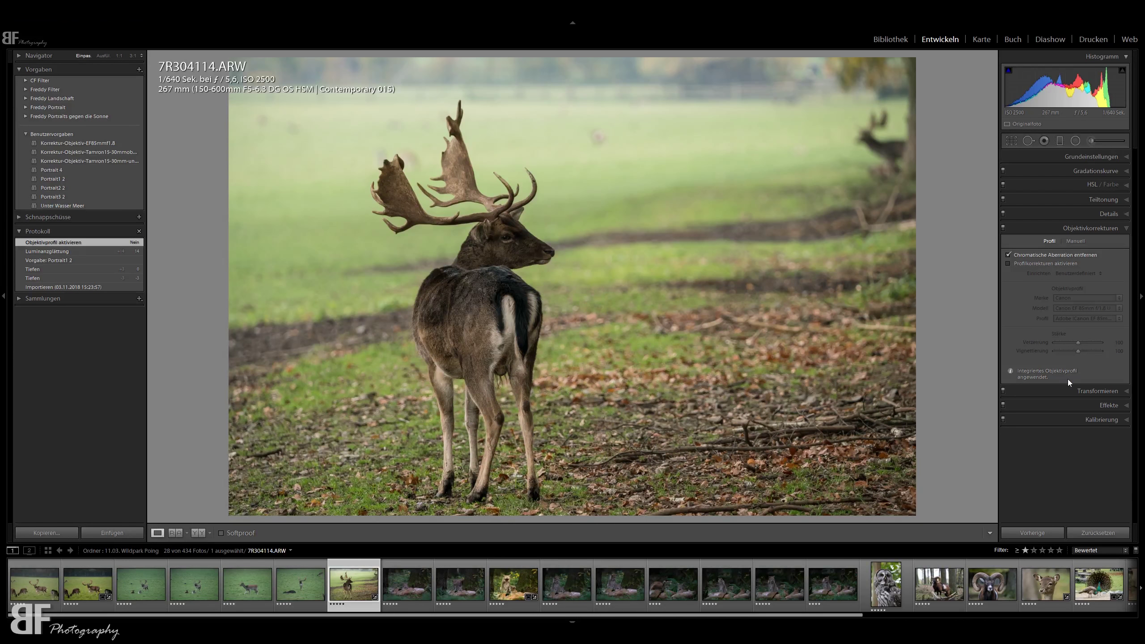
{"action": "left_click", "coordinate": [1074, 158]}
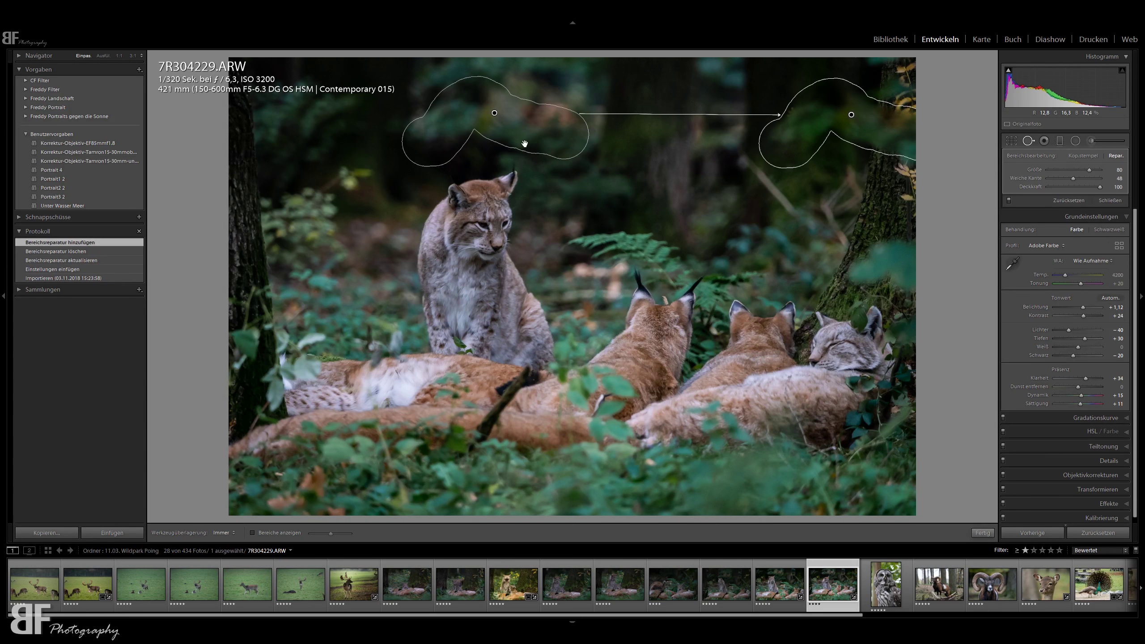
Select the lynx photo's healing spot and move it lower and further right
{"action": "left_click", "coordinate": [818, 172]}
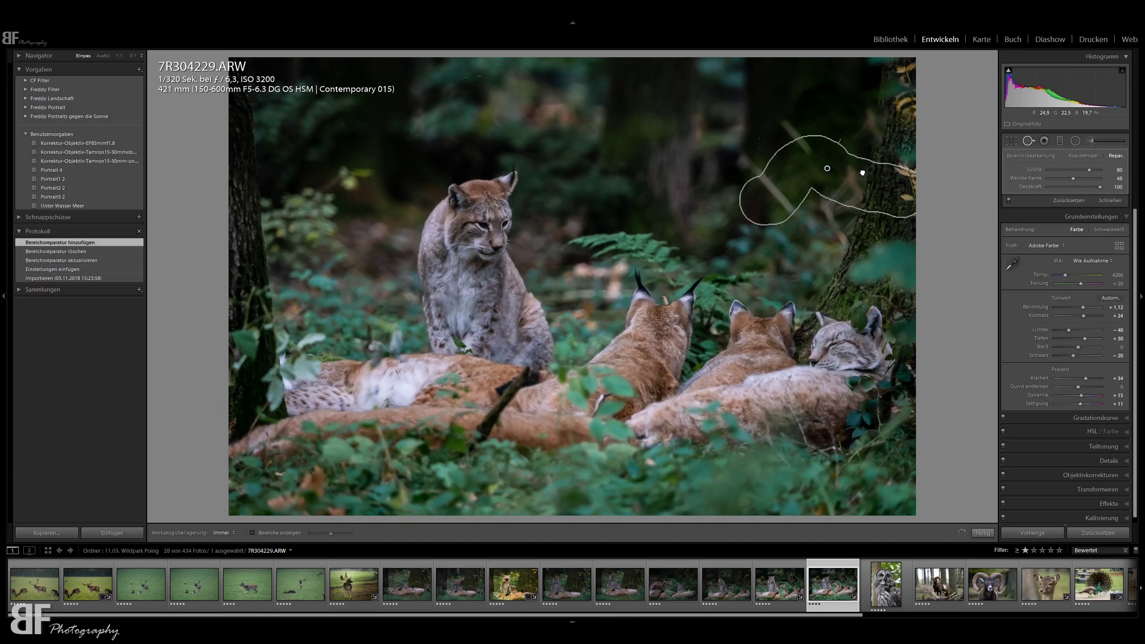
{"action": "left_click_drag", "start_coordinate": [863, 171], "coordinate": [878, 181]}
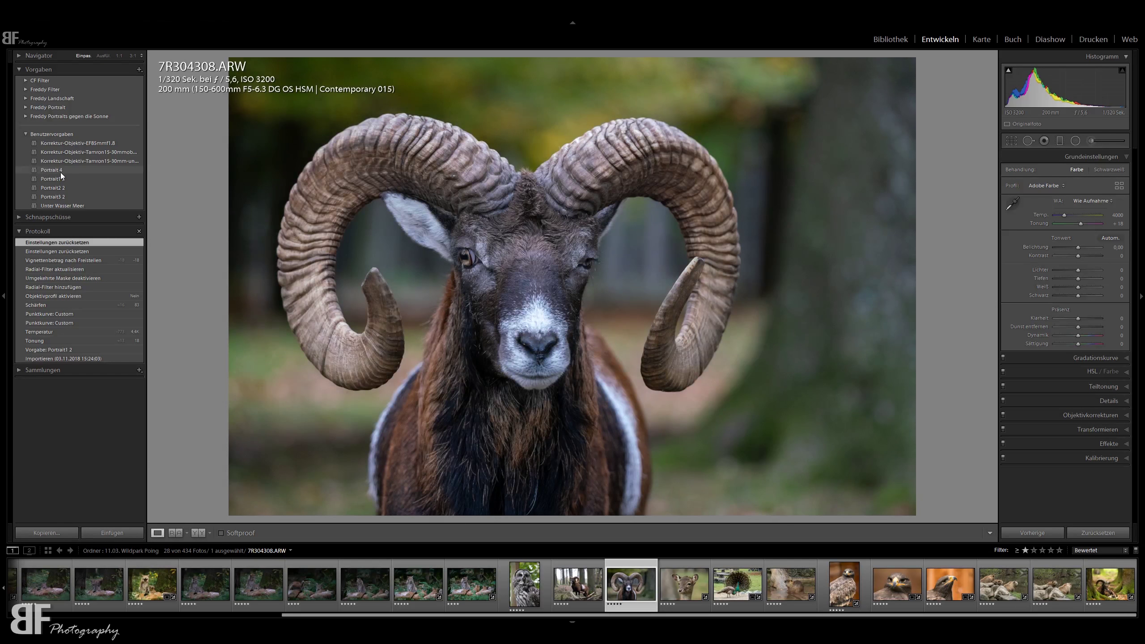
Apply the Portrait3 2 user preset to the ram portrait
{"action": "left_click", "coordinate": [59, 196]}
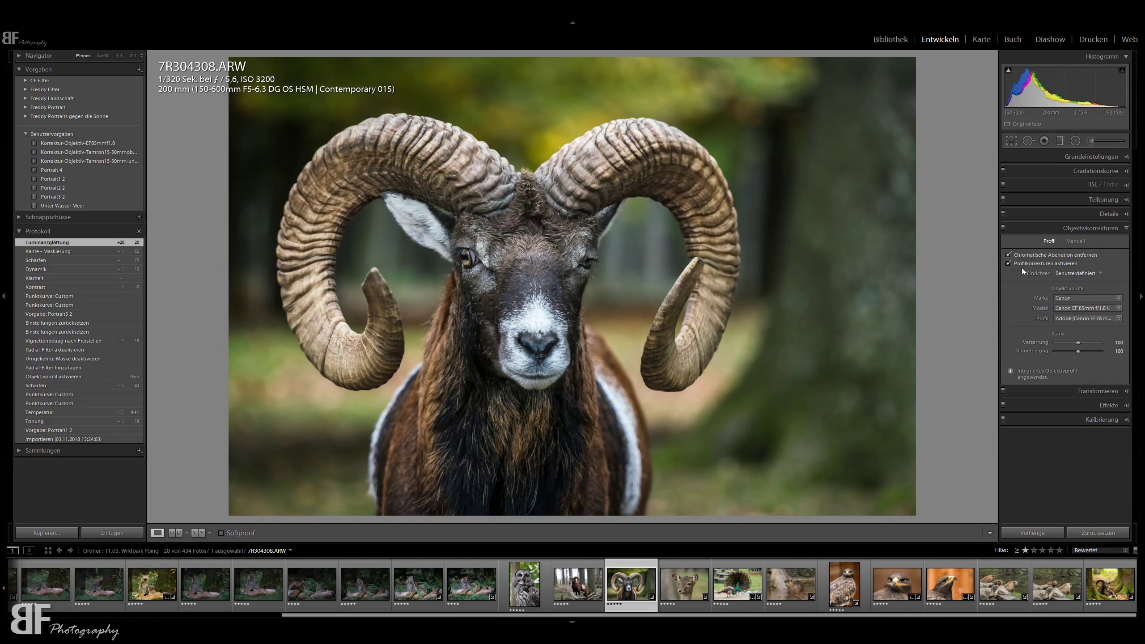
Compare the ram portrait with lens profile correction on and off, leaving it disabled
{"action": "left_click", "coordinate": [1023, 263]}
{"action": "left_click", "coordinate": [1025, 263]}
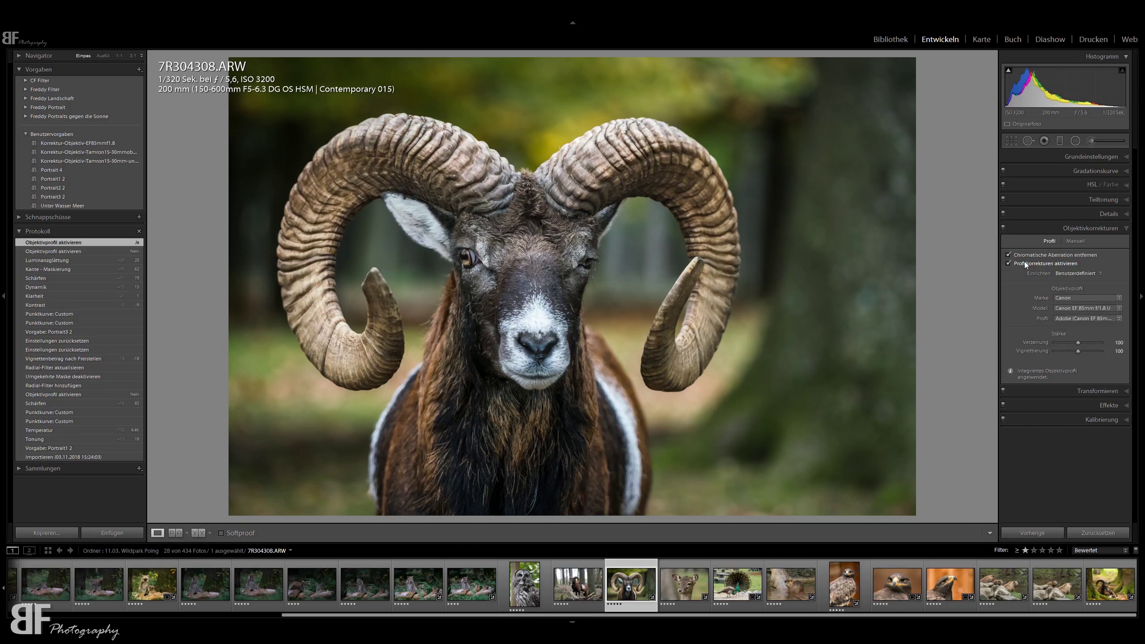
{"action": "left_click", "coordinate": [1025, 264]}
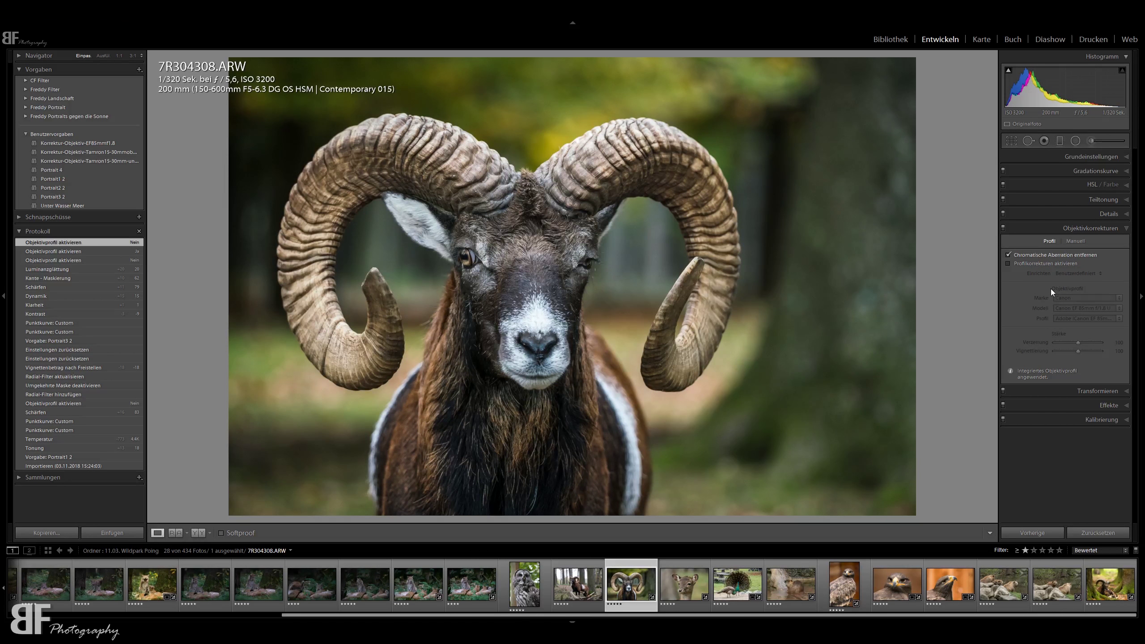
{"action": "key", "text": "r"}
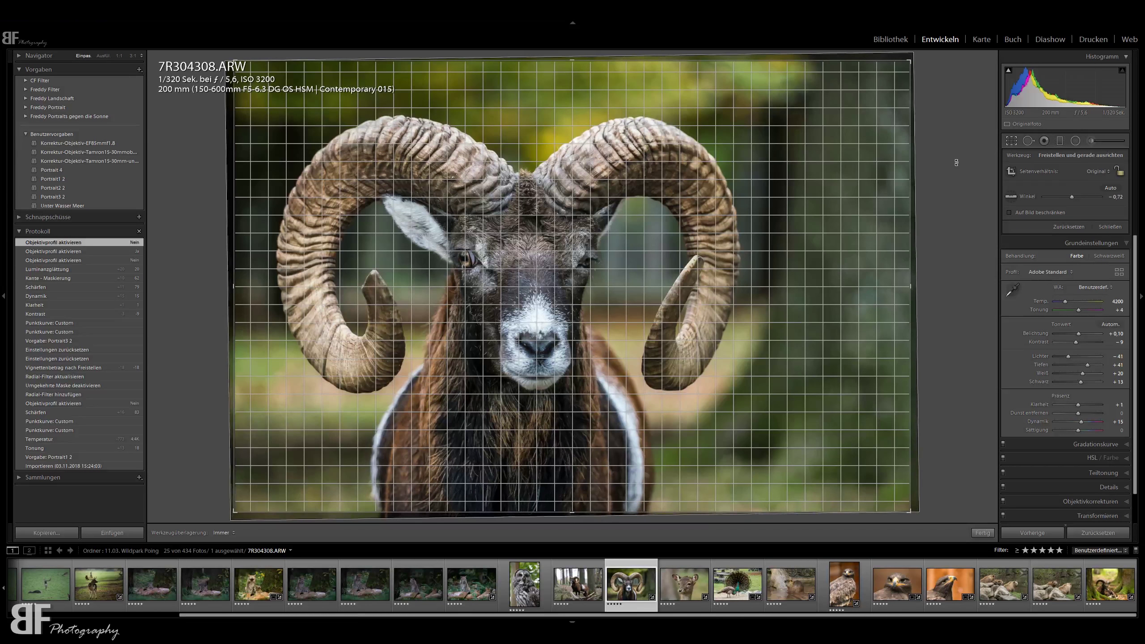
Rotate the ram photo to a -0.72° angle and commit the crop
{"action": "left_click_drag", "start_coordinate": [959, 163], "coordinate": [890, 192]}
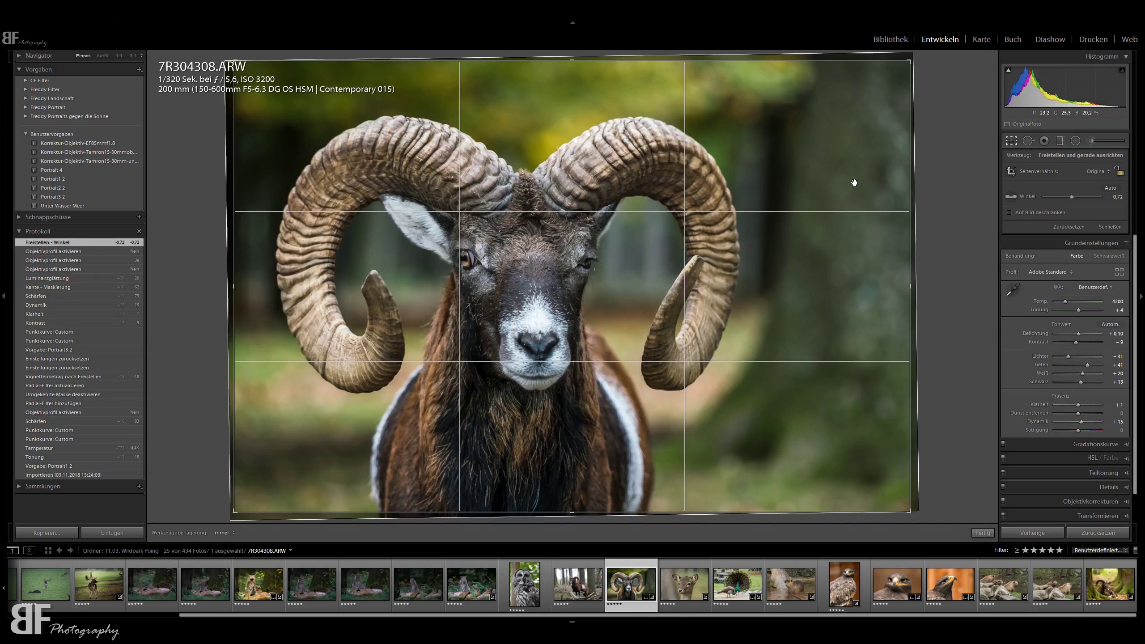
{"action": "key", "text": "Return"}
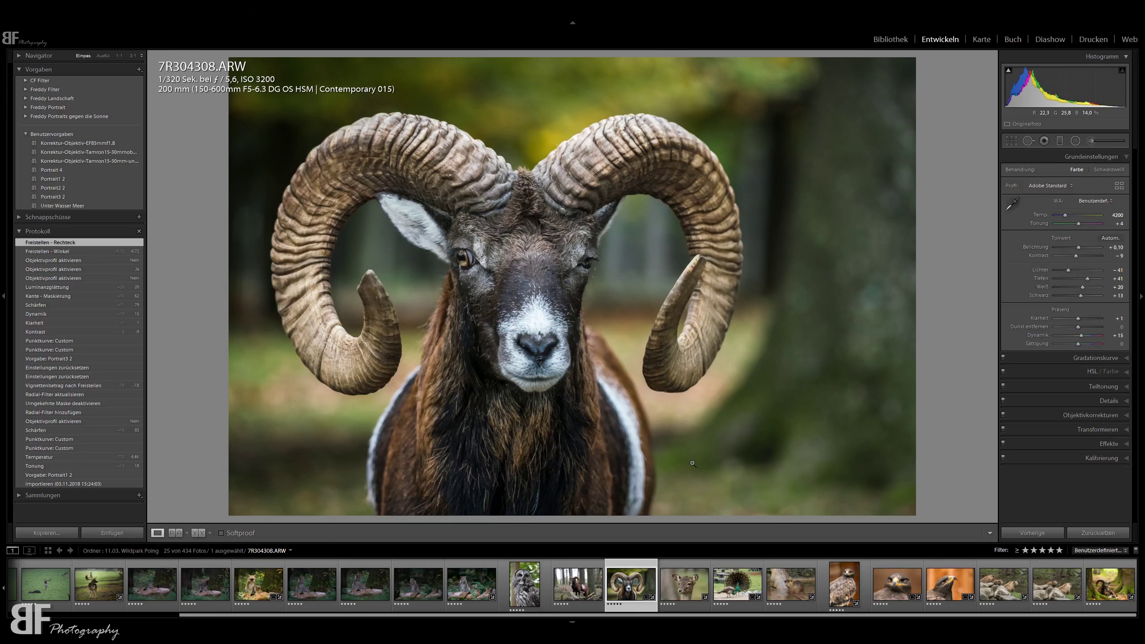
{"action": "key", "text": "ctrl+shift+e"}
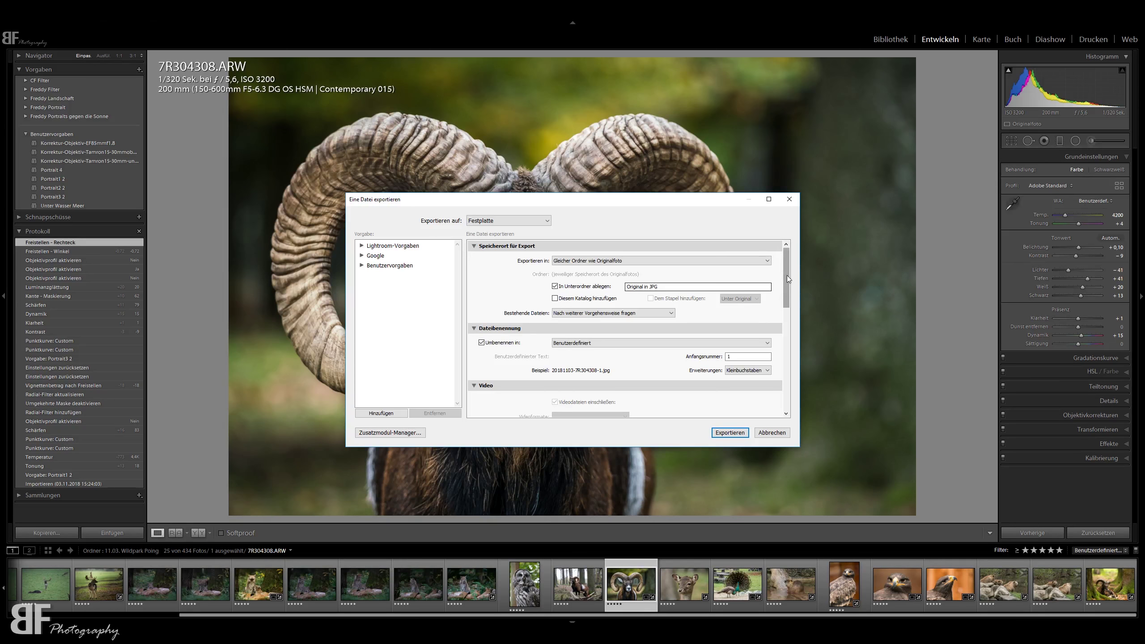
{"action": "left_click_drag", "start_coordinate": [785, 277], "coordinate": [786, 276]}
{"action": "left_click_drag", "start_coordinate": [787, 286], "coordinate": [801, 269]}
{"action": "left_click_drag", "start_coordinate": [787, 272], "coordinate": [820, 343]}
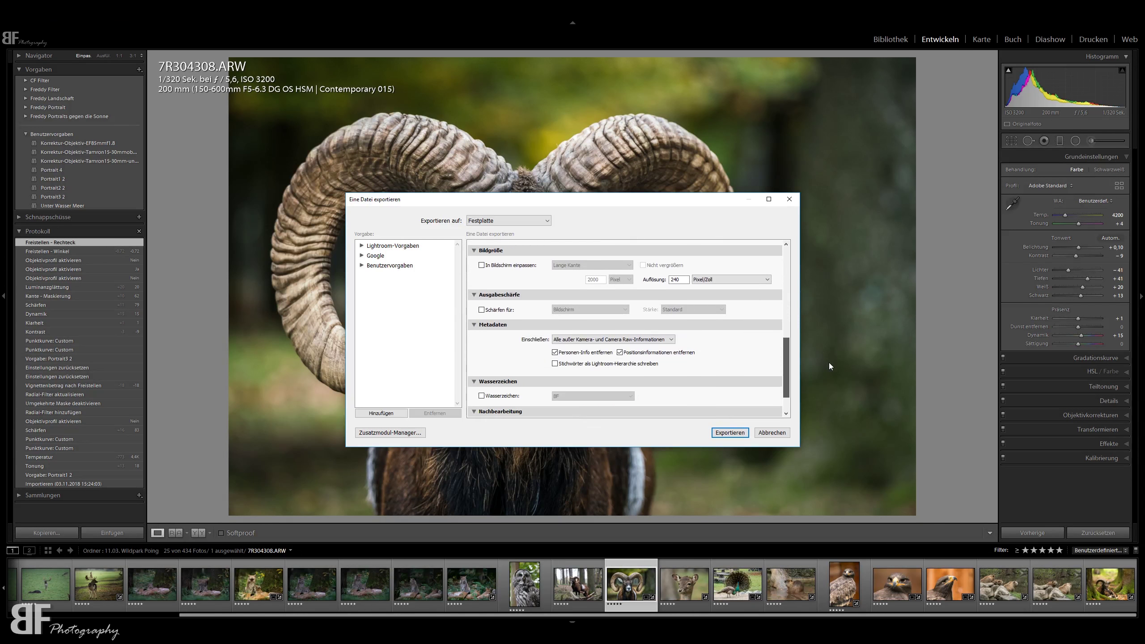
{"action": "left_click_drag", "start_coordinate": [821, 343], "coordinate": [821, 346]}
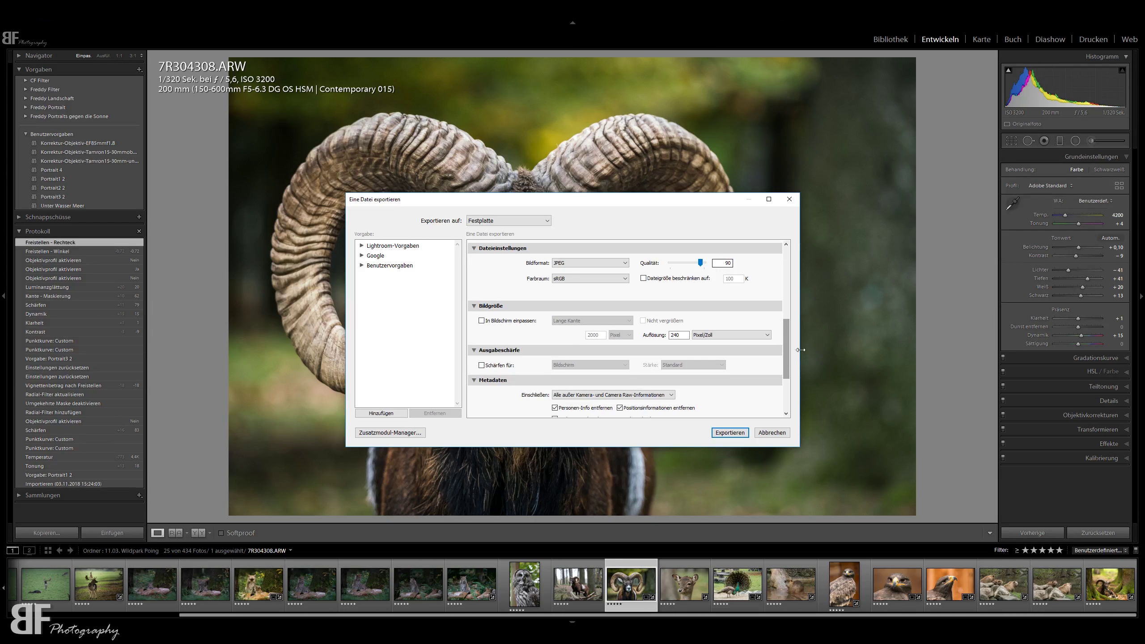
{"action": "mouse_move", "coordinate": [786, 342]}
{"action": "left_mouse_down"}
{"action": "mouse_move", "coordinate": [787, 364]}
{"action": "mouse_move", "coordinate": [789, 350]}
{"action": "left_mouse_up"}
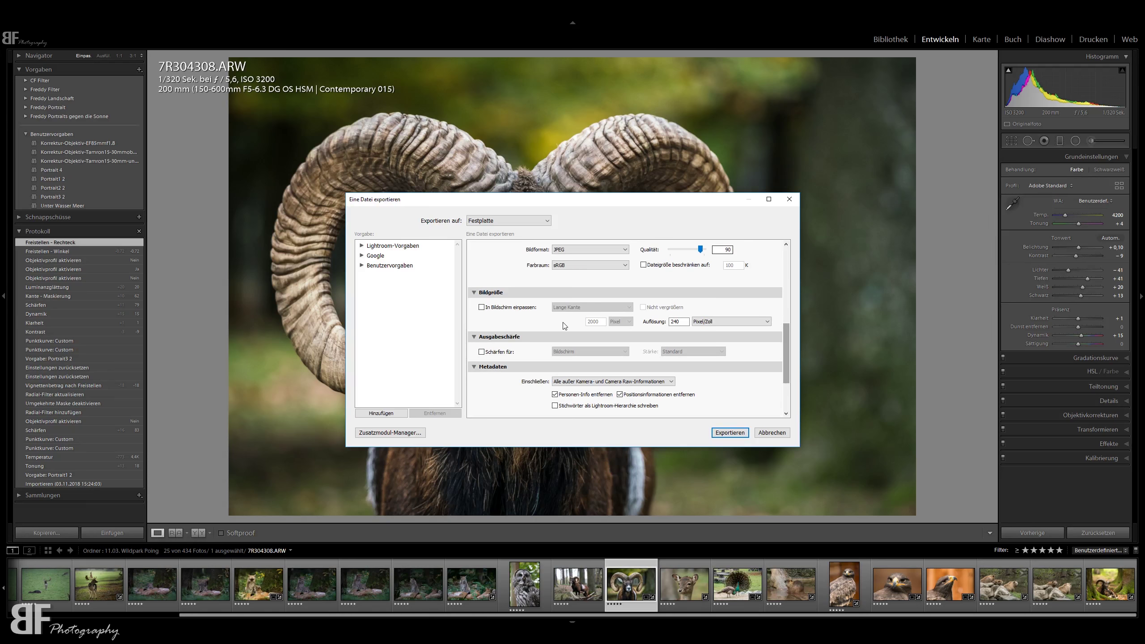
{"action": "scroll", "coordinate": [777, 355], "scroll_direction": "down", "scroll_amount": 2}
{"action": "scroll", "coordinate": [790, 375], "scroll_direction": "down", "scroll_amount": 1}
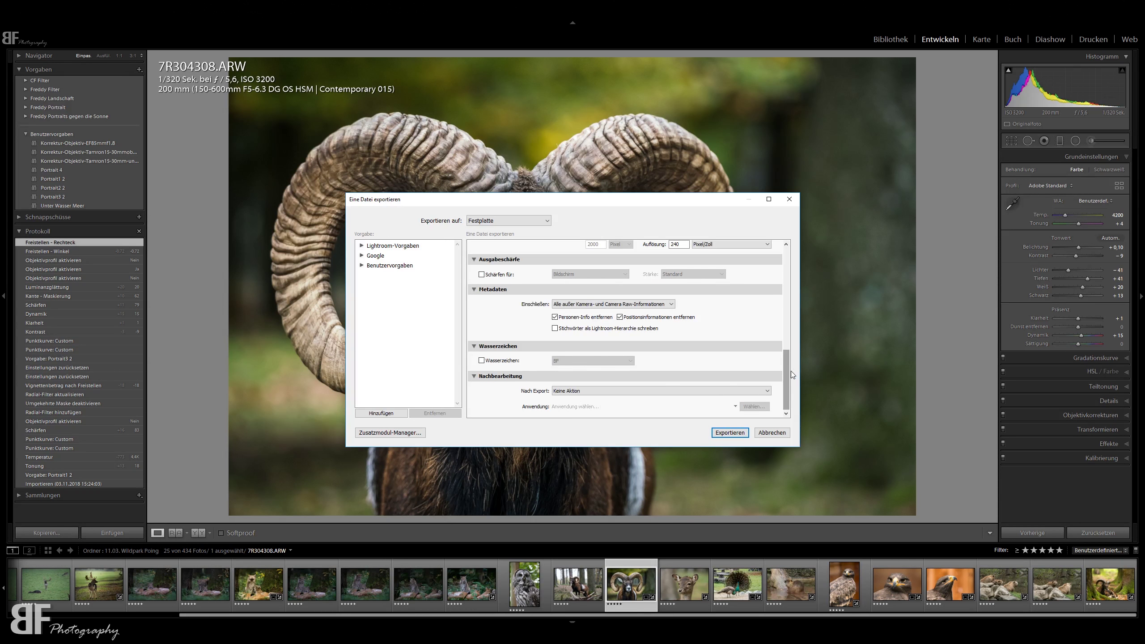
{"action": "left_click_drag", "start_coordinate": [791, 370], "coordinate": [789, 272]}
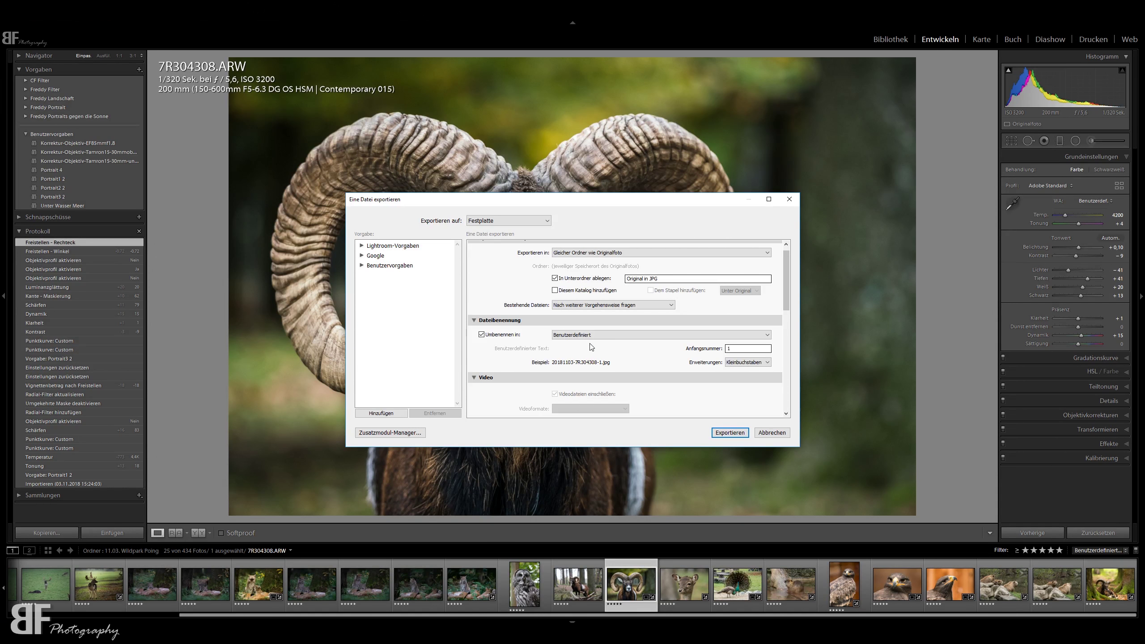
{"action": "left_click", "coordinate": [772, 433]}
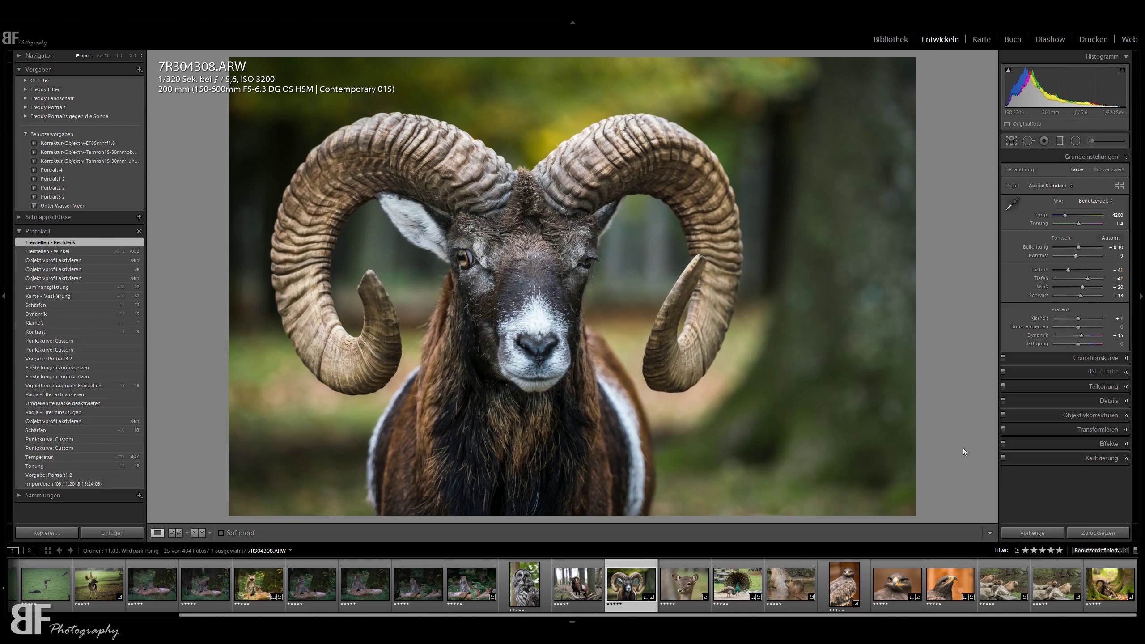